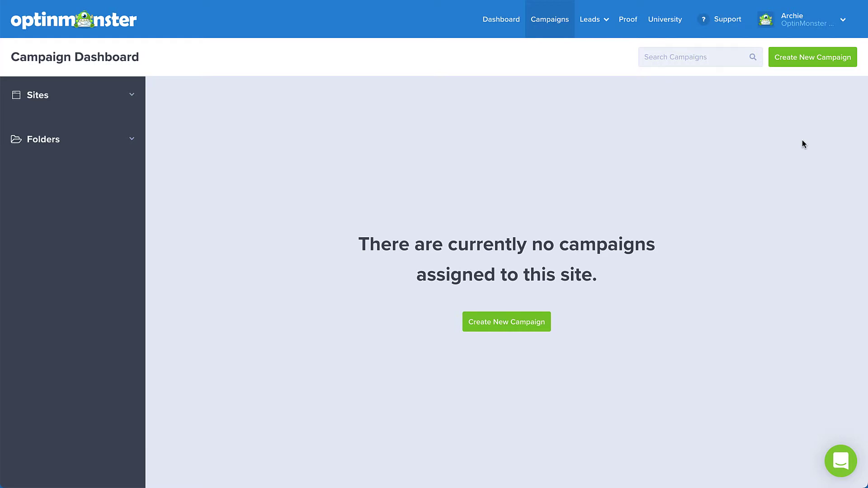
- Browse the Campaign Playbooks page with brands like Environmental Defense Fund and Zendesk
{"action": "left_click", "coordinate": [807, 68]}
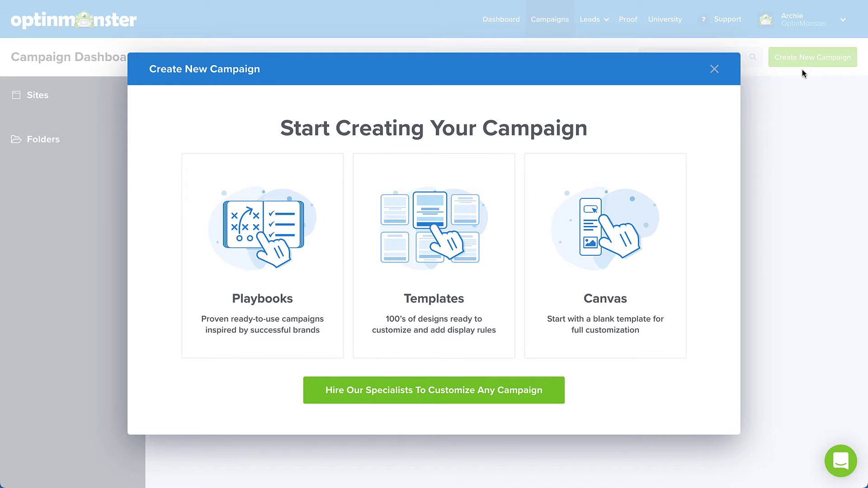
{"action": "left_click", "coordinate": [307, 218]}
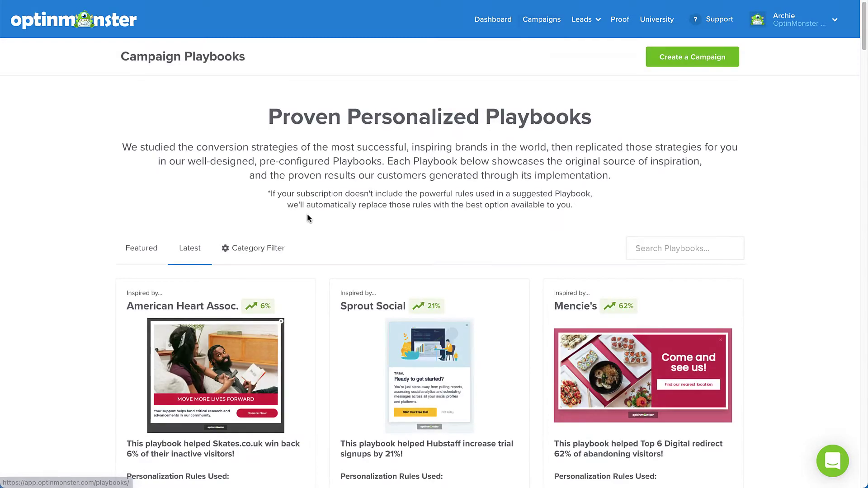
{"action": "scroll", "coordinate": [307, 218], "scroll_direction": "down", "scroll_amount": 3}
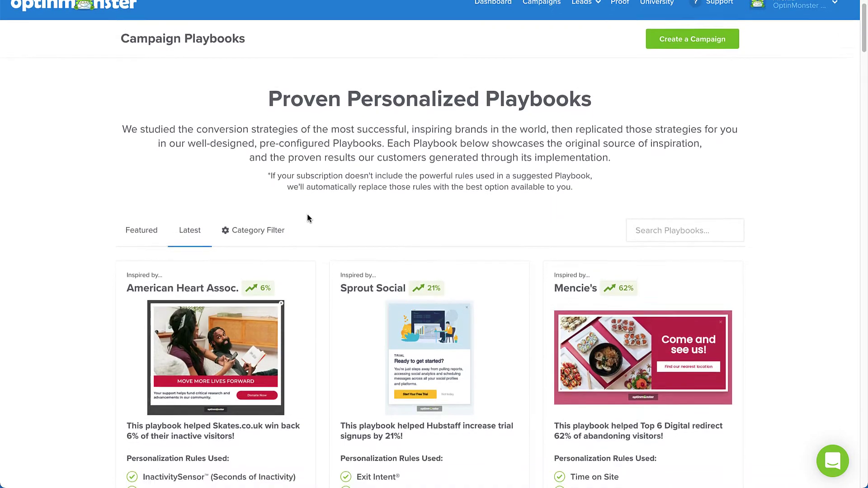
{"action": "scroll", "coordinate": [307, 218], "scroll_direction": "down", "scroll_amount": 3}
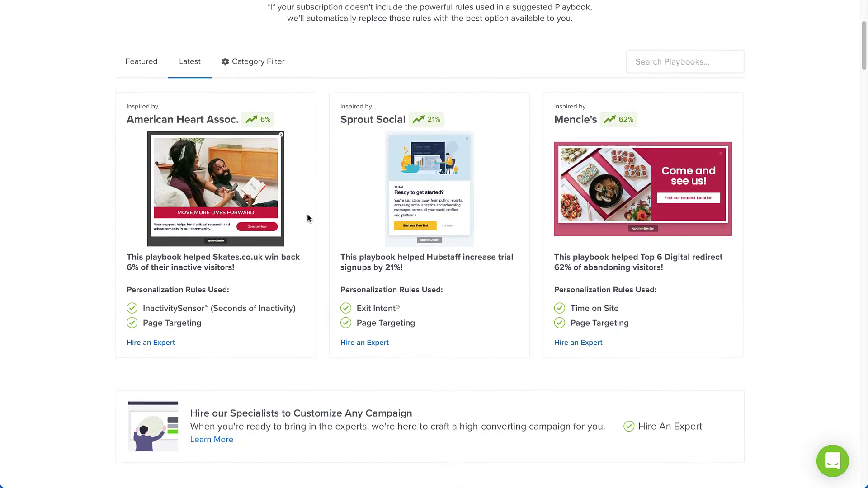
{"action": "scroll", "coordinate": [307, 217], "scroll_direction": "down", "scroll_amount": 10}
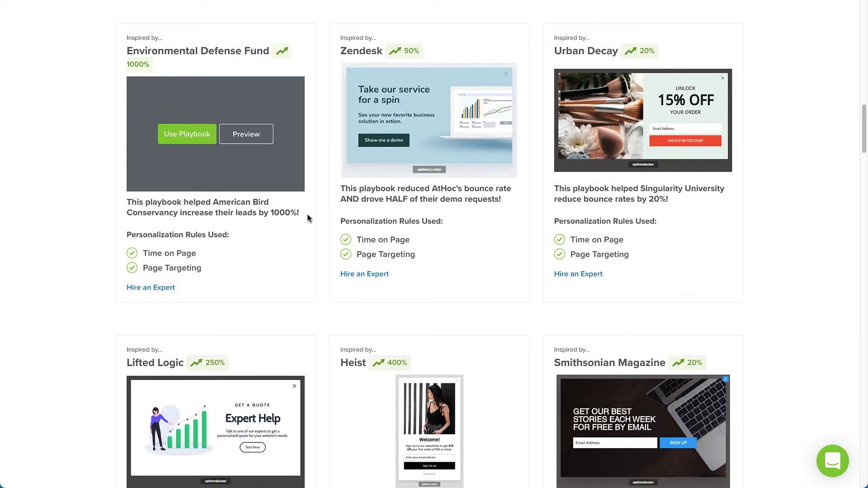
- Preview the Environmental Defense Fund playbook, then filter playbooks and pick the WPBeginner one
{"action": "left_click", "coordinate": [267, 143]}
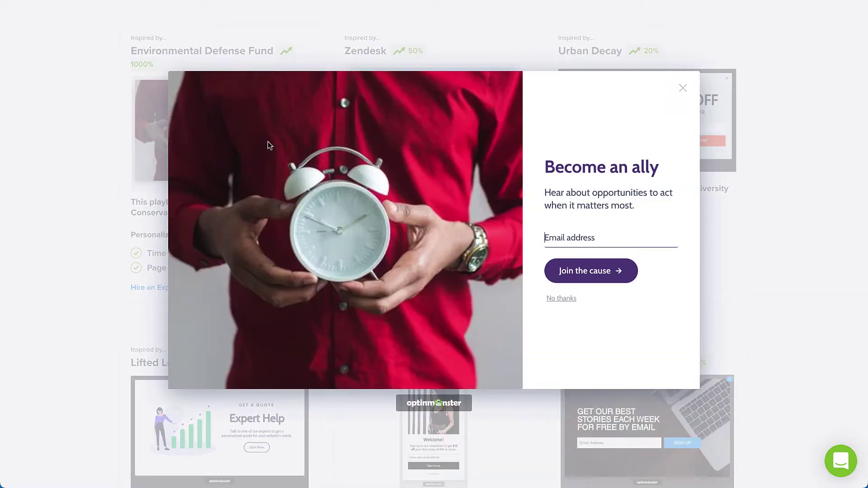
{"action": "key", "text": "Escape"}
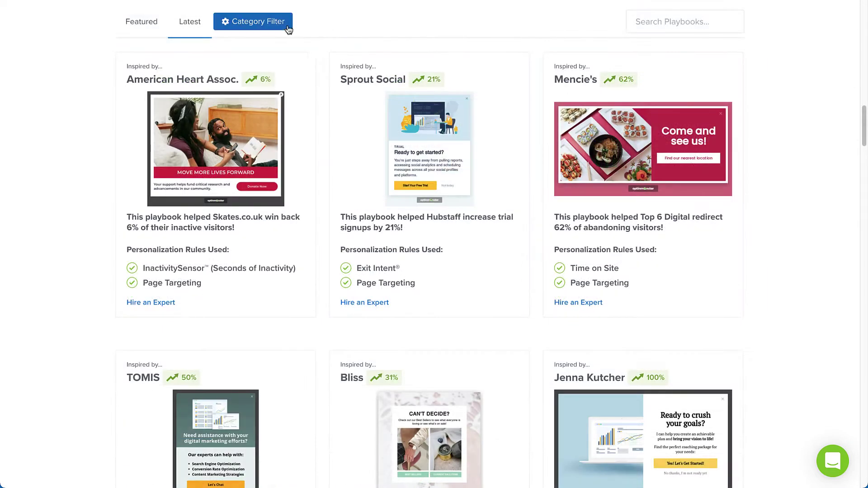
{"action": "left_click", "coordinate": [286, 28]}
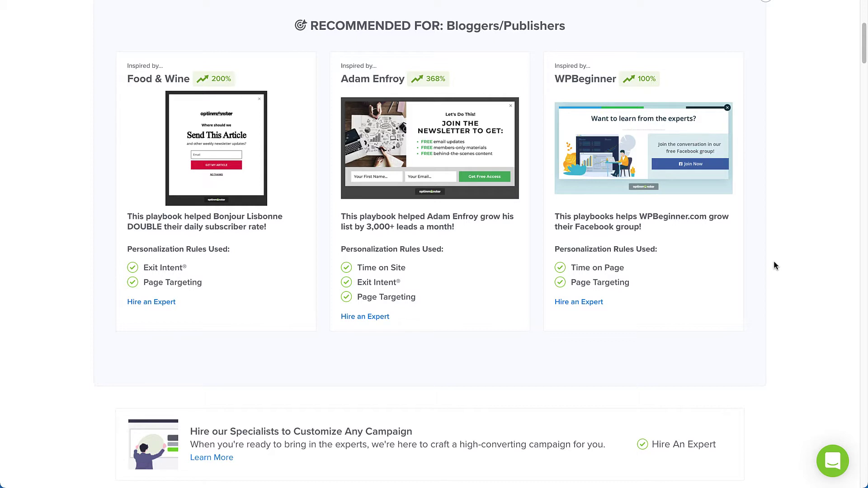
{"action": "mouse_move", "coordinate": [631, 175]}
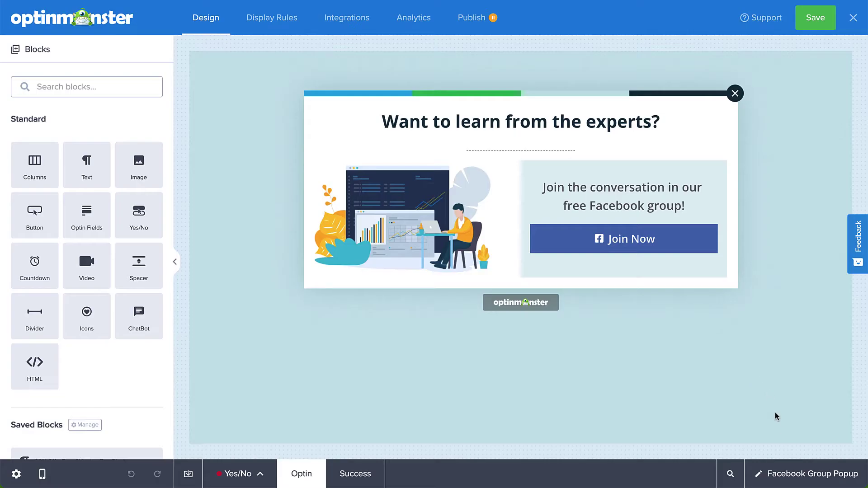
- Check the Facebook Group Popup's campaign details without changes, then select its Join Now button
{"action": "left_click", "coordinate": [779, 473]}
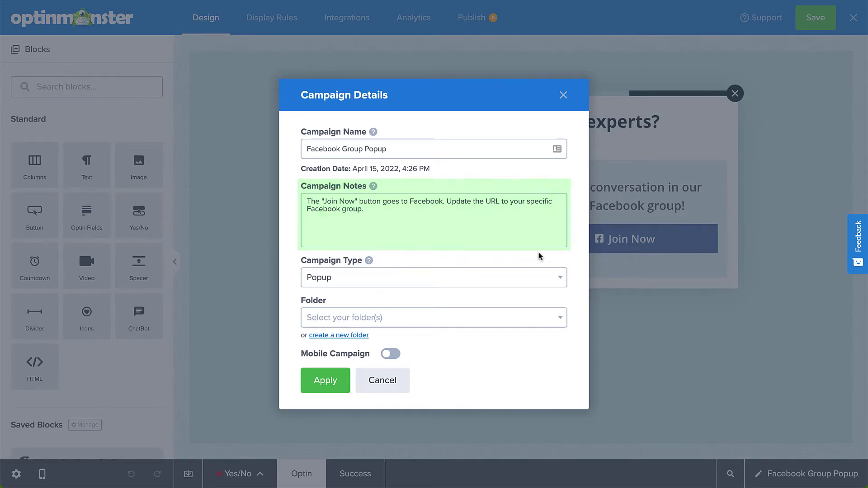
{"action": "left_click", "coordinate": [398, 383]}
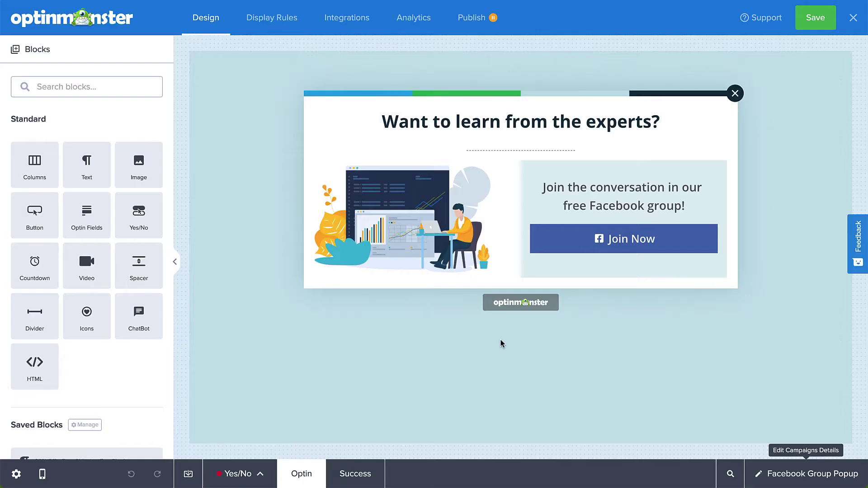
{"action": "left_click", "coordinate": [552, 247]}
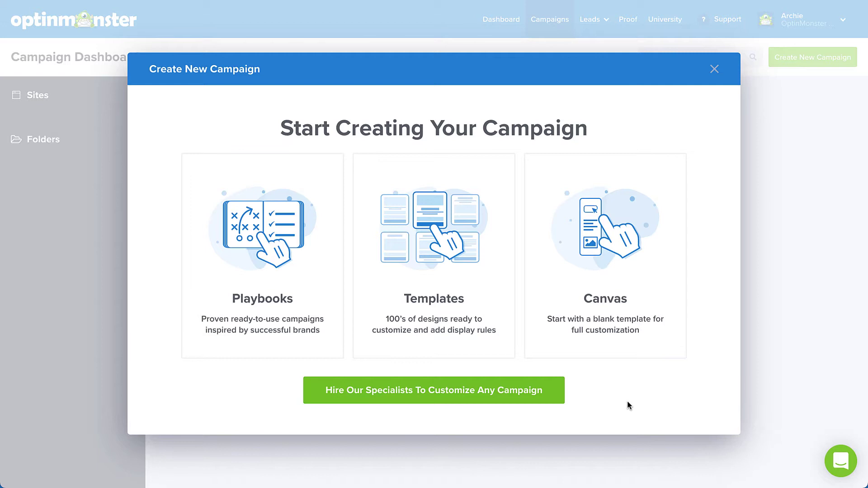
{"action": "left_click", "coordinate": [552, 400]}
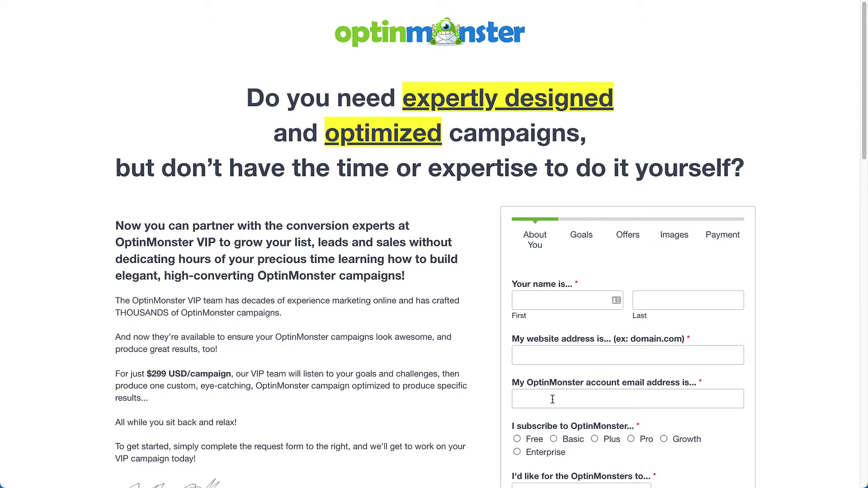
{"action": "scroll", "coordinate": [552, 399], "scroll_direction": "down", "scroll_amount": 5}
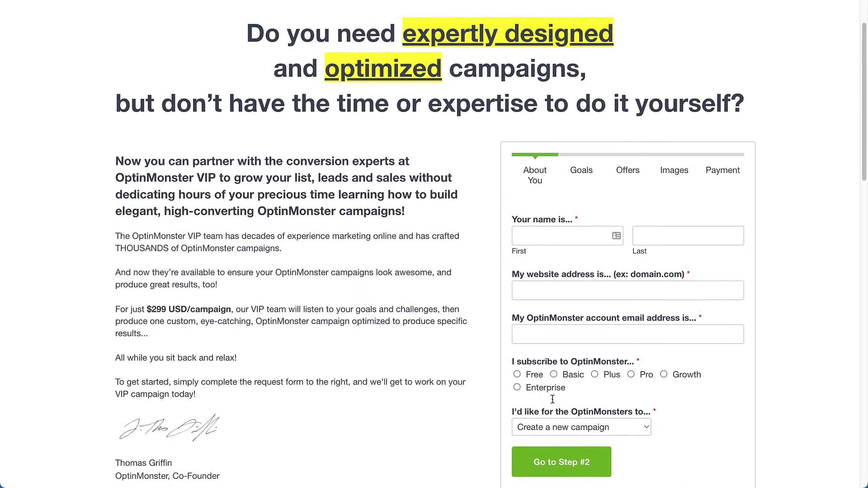
{"action": "scroll", "coordinate": [552, 400], "scroll_direction": "down", "scroll_amount": 4}
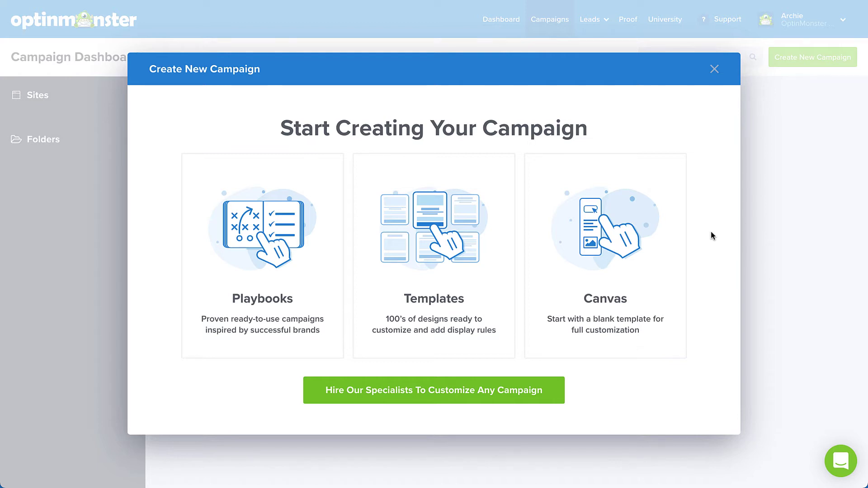
{"action": "left_click", "coordinate": [631, 248]}
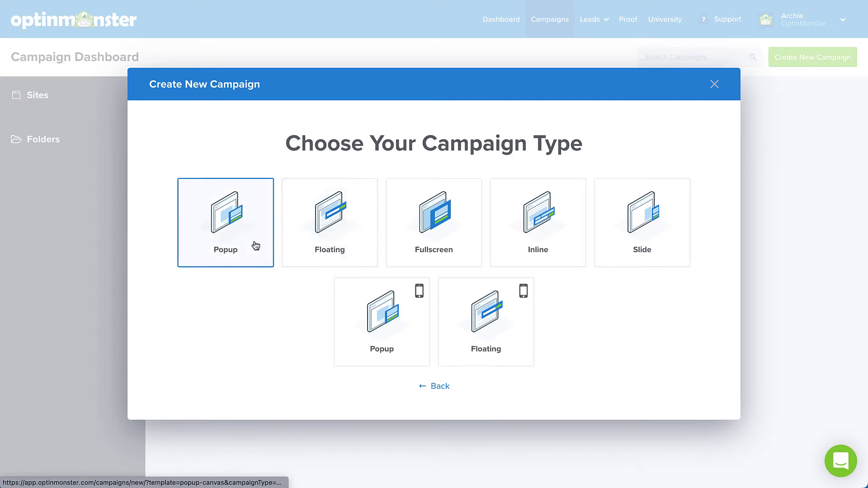
{"action": "left_click", "coordinate": [256, 245]}
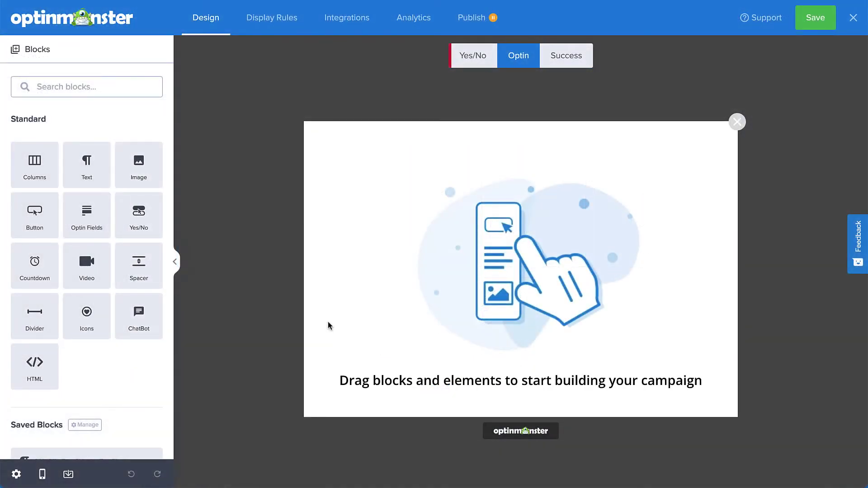
{"action": "left_click", "coordinate": [435, 271]}
{"action": "mouse_move", "coordinate": [132, 194]}
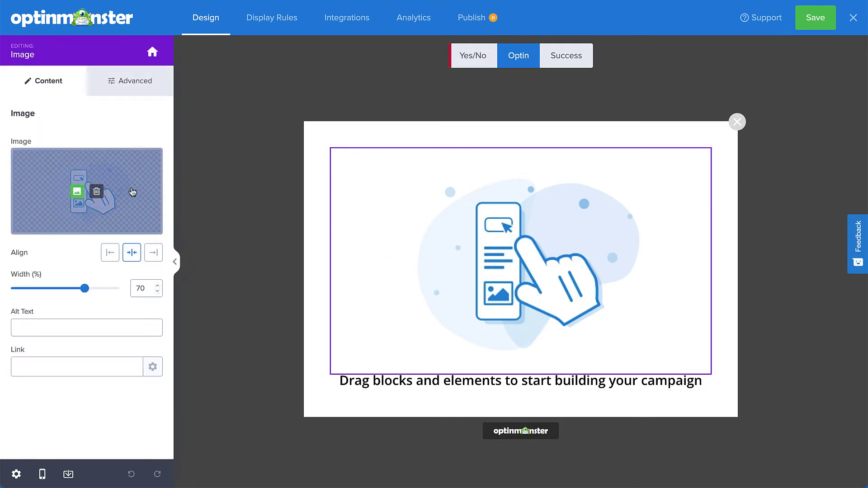
{"action": "left_click", "coordinate": [82, 195]}
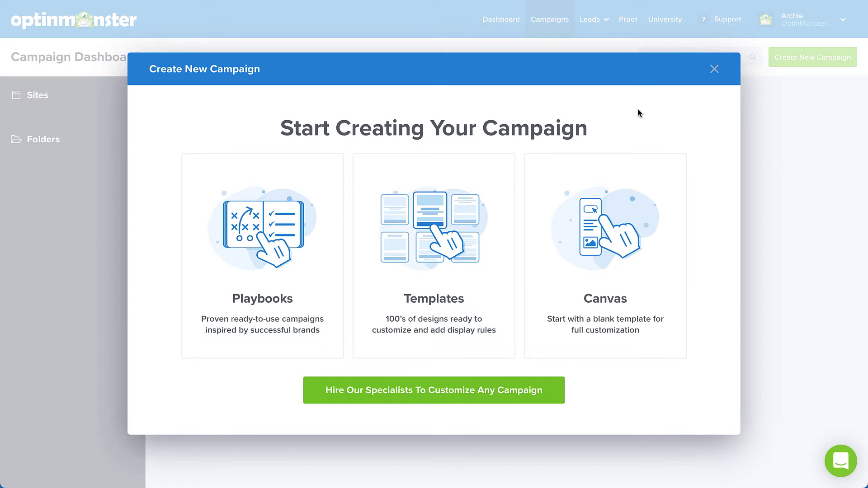
- Browse the Templates gallery with category and device filters, and preview the Basic template
{"action": "left_click", "coordinate": [448, 198]}
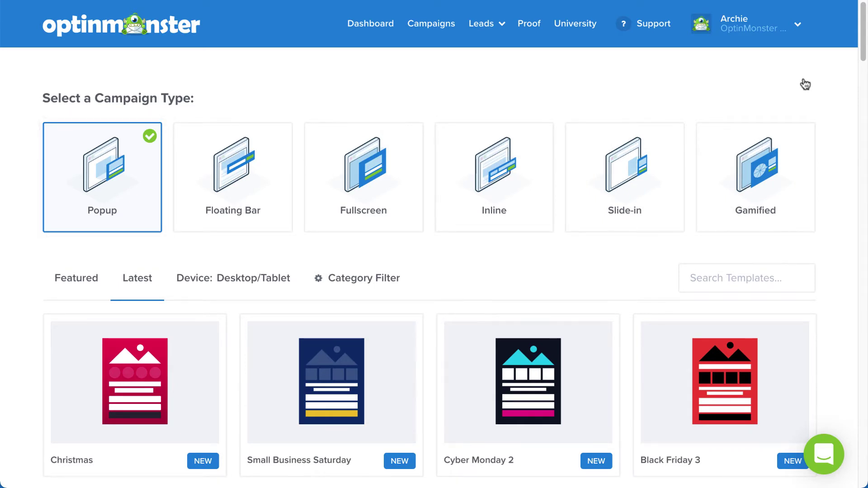
{"action": "scroll", "coordinate": [805, 84], "scroll_direction": "down", "scroll_amount": 5}
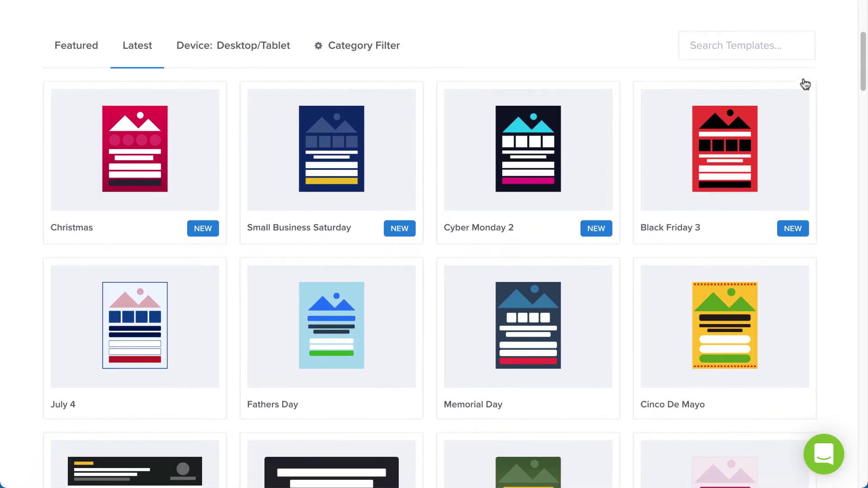
{"action": "left_click", "coordinate": [387, 44]}
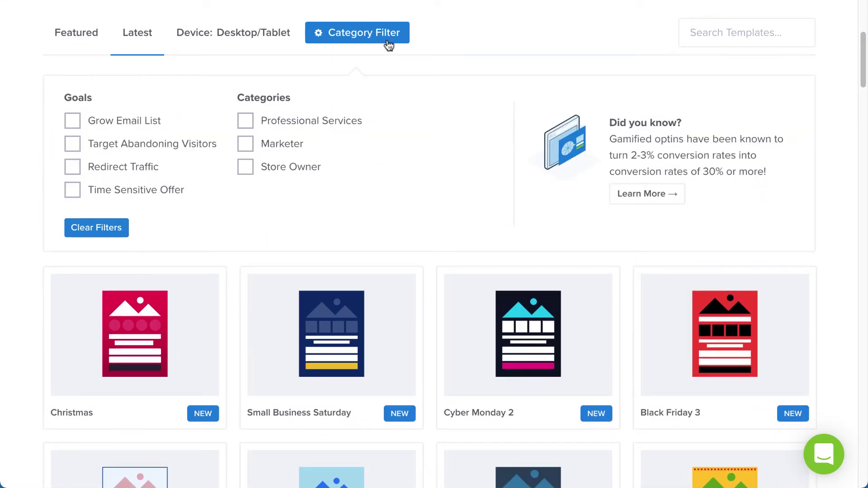
{"action": "left_click", "coordinate": [387, 44]}
{"action": "left_click", "coordinate": [293, 39]}
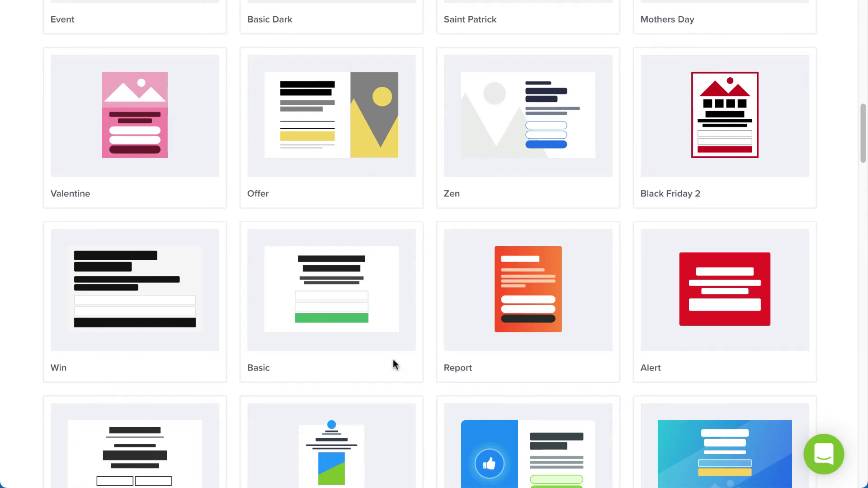
{"action": "left_click", "coordinate": [363, 312]}
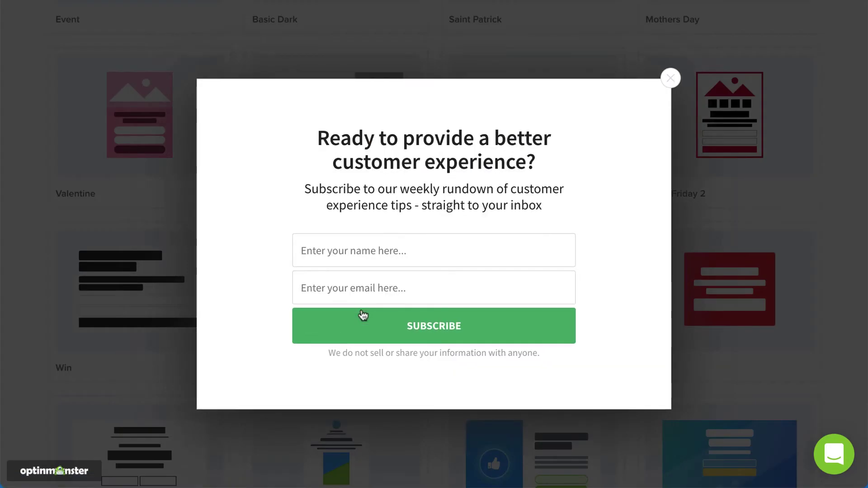
{"action": "key", "text": "Escape"}
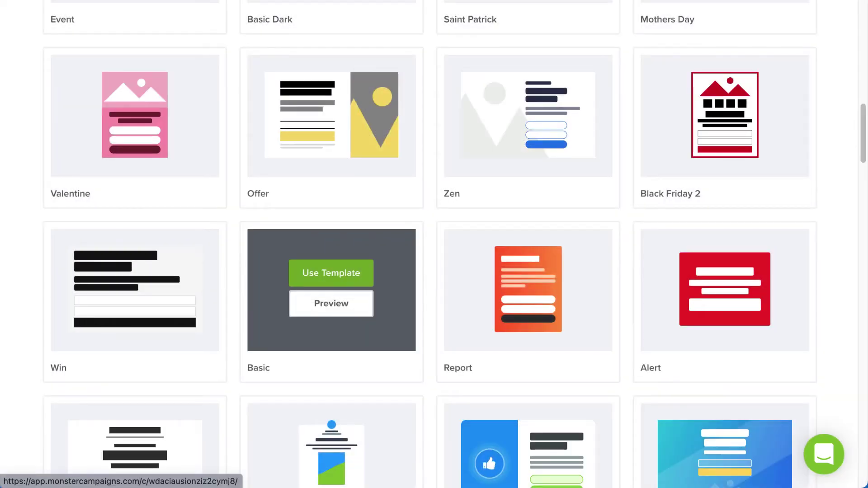
- Create a Basic-template campaign named 'Newsletter Signup (Popup)' loading on the Simply Natural site
{"action": "left_click", "coordinate": [356, 276]}
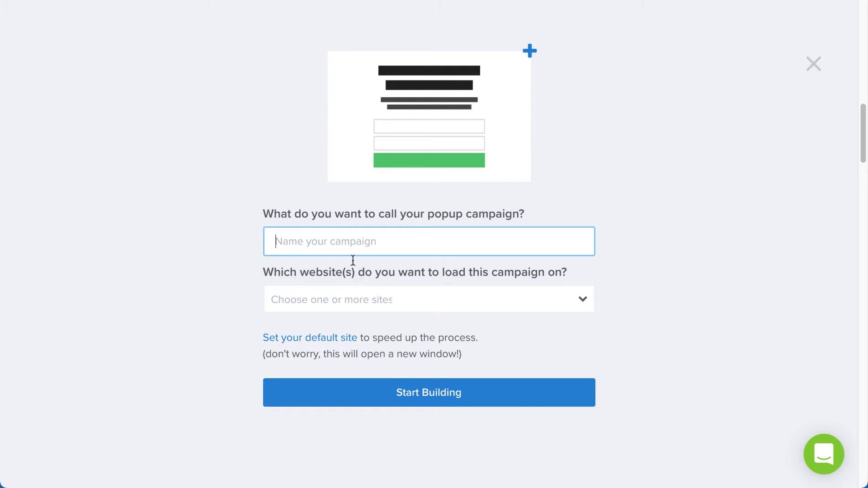
{"action": "type", "text": "Newsletter Signup (Popup)"}
{"action": "left_click", "coordinate": [602, 271]}
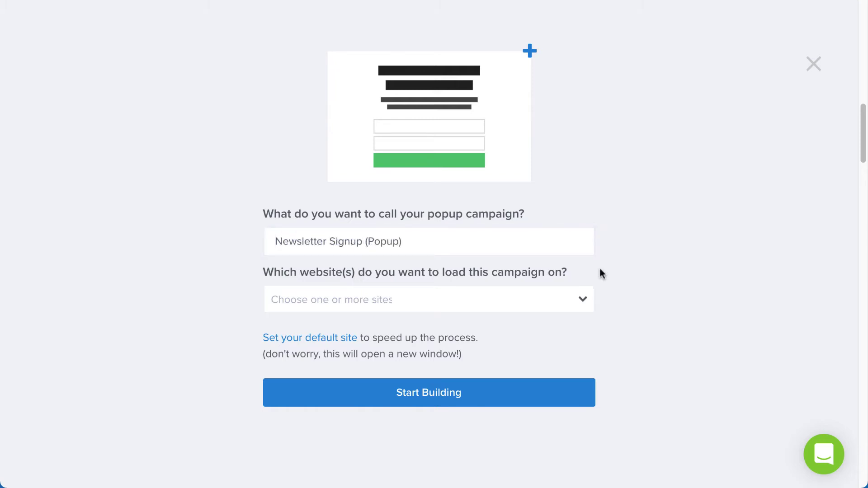
{"action": "left_click", "coordinate": [581, 300]}
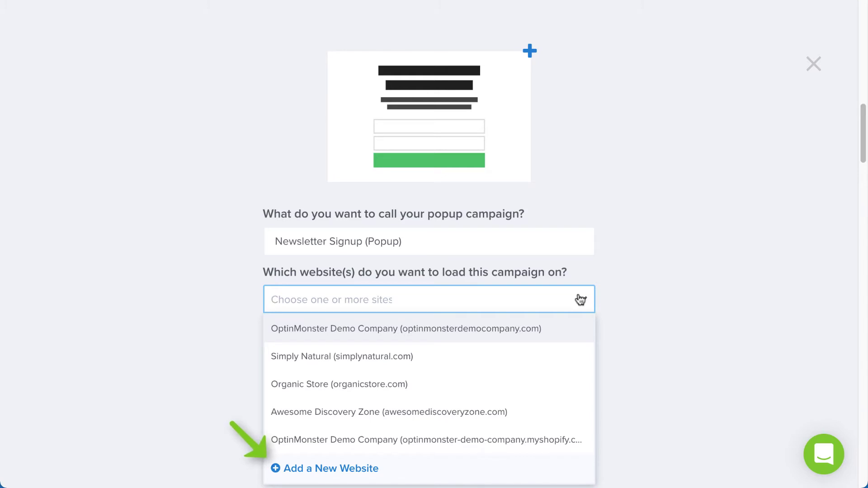
{"action": "left_click", "coordinate": [540, 355]}
{"action": "left_click", "coordinate": [611, 349]}
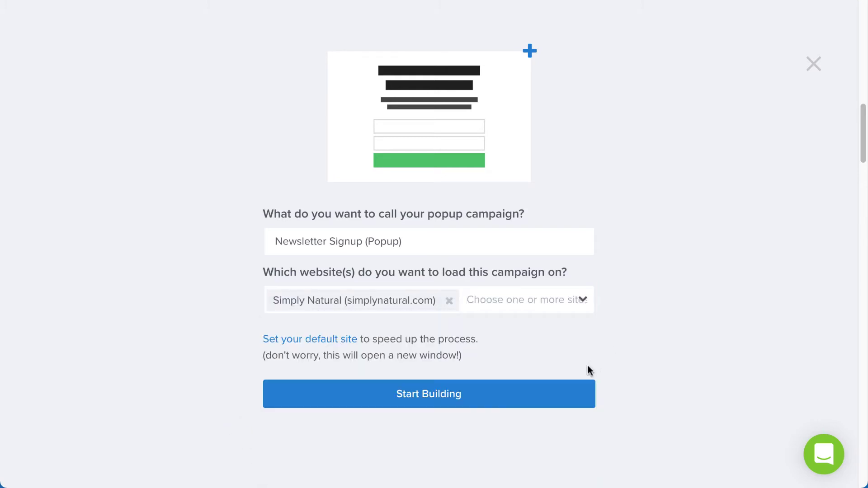
{"action": "left_click", "coordinate": [569, 394]}
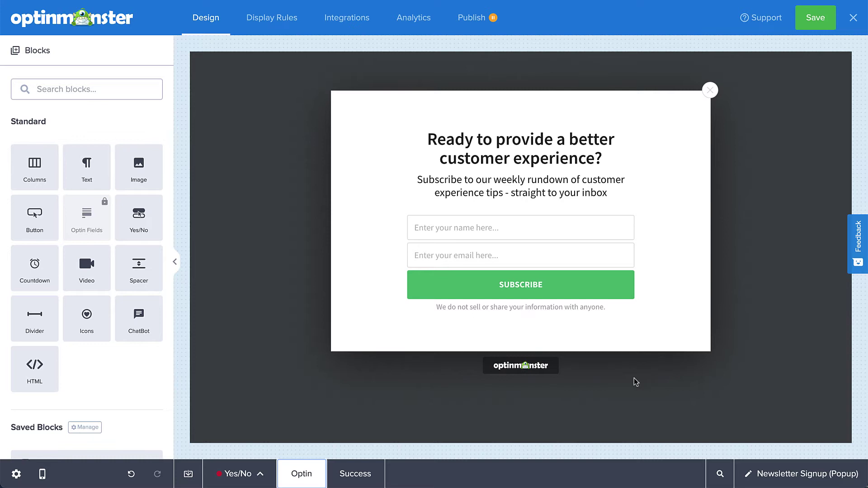
- Keep the SUBSCRIBE button's click action as 'Go to a view' and show the Success view
{"action": "left_click", "coordinate": [598, 296]}
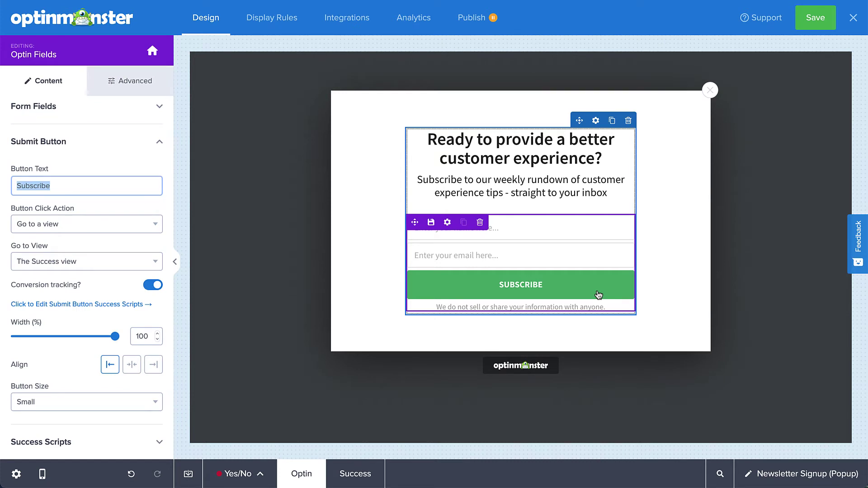
{"action": "left_click", "coordinate": [157, 223]}
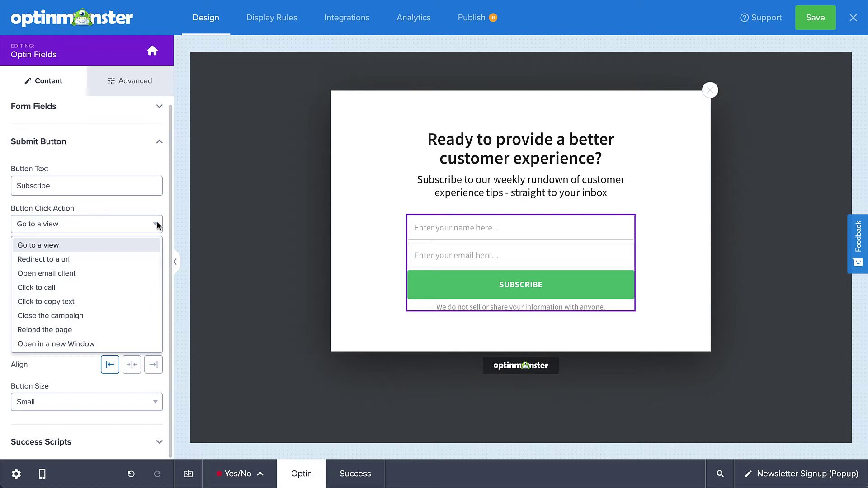
{"action": "left_click", "coordinate": [157, 222]}
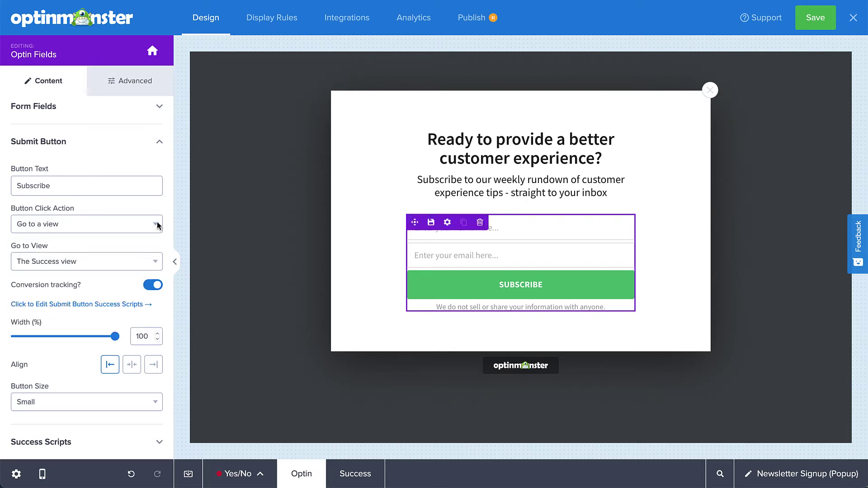
{"action": "left_click", "coordinate": [350, 471]}
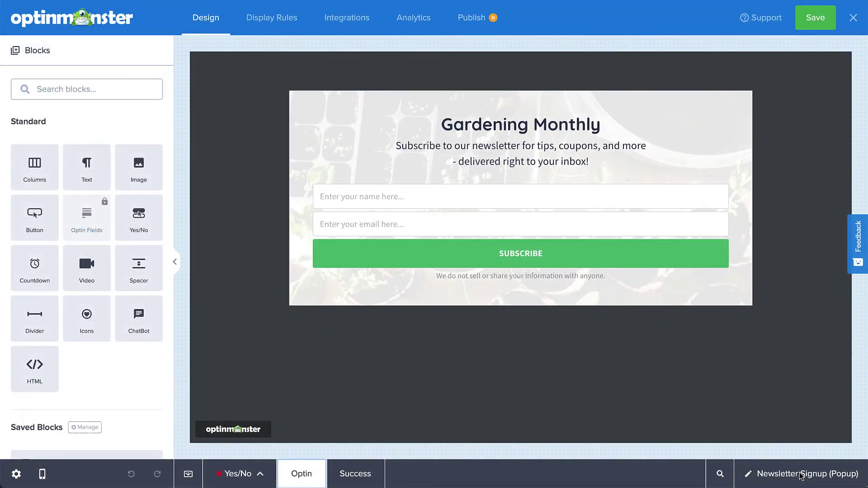
- Open Display Rules for the URL path containing 'blog' and 5-second time-on-page conditions
{"action": "left_click", "coordinate": [292, 19]}
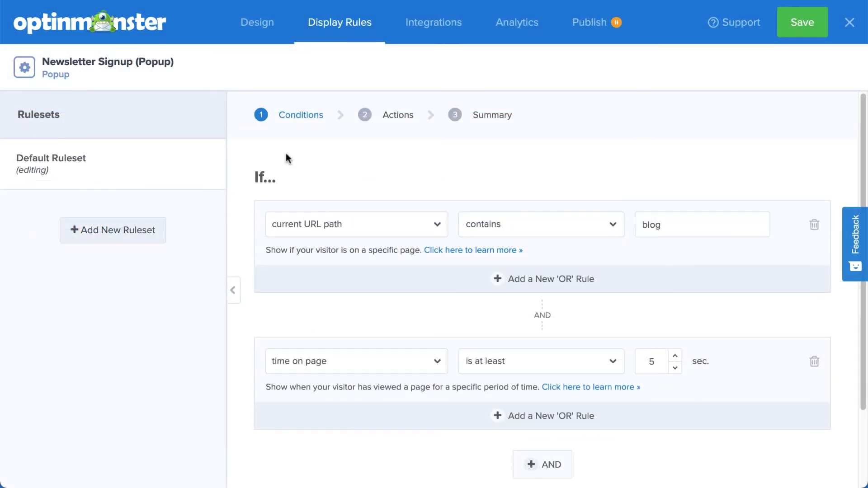
- Open the campaign's Integrations page, which lists only Monster Leads
{"action": "left_click", "coordinate": [422, 36]}
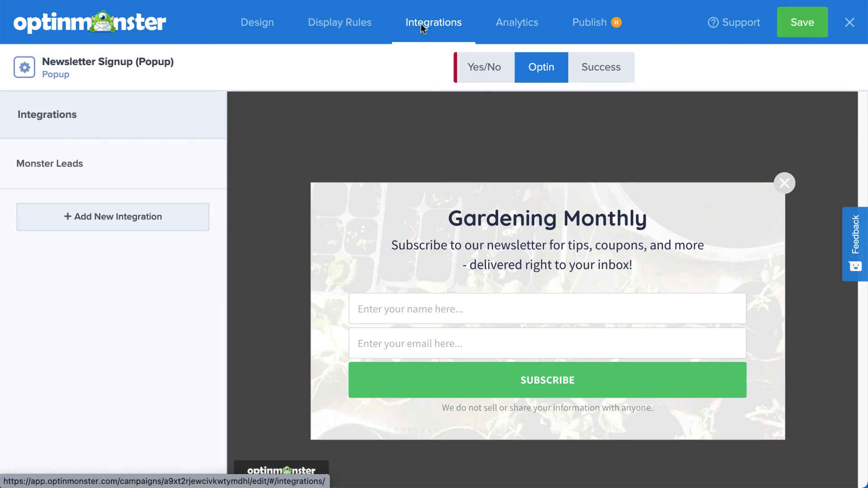
- Add Constant Contact as a new email provider integration, then view the Analytics connections
{"action": "left_click", "coordinate": [186, 212]}
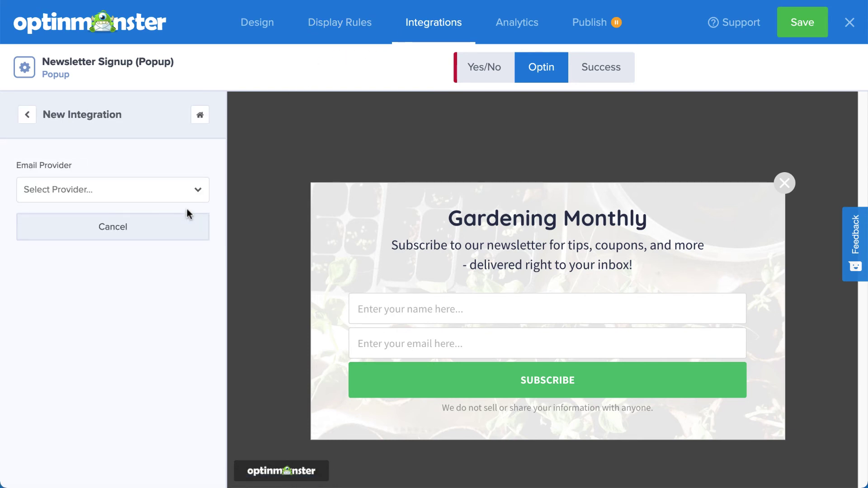
{"action": "left_click", "coordinate": [183, 192]}
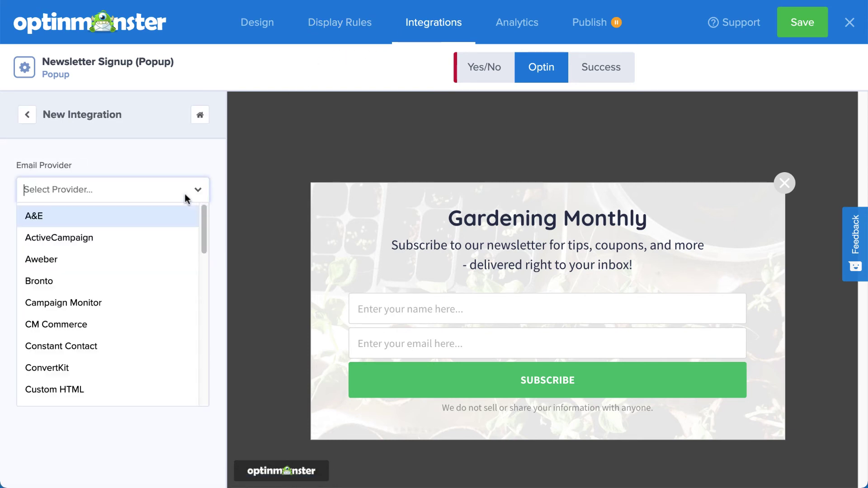
{"action": "scroll", "coordinate": [182, 221], "scroll_direction": "down", "scroll_amount": 3}
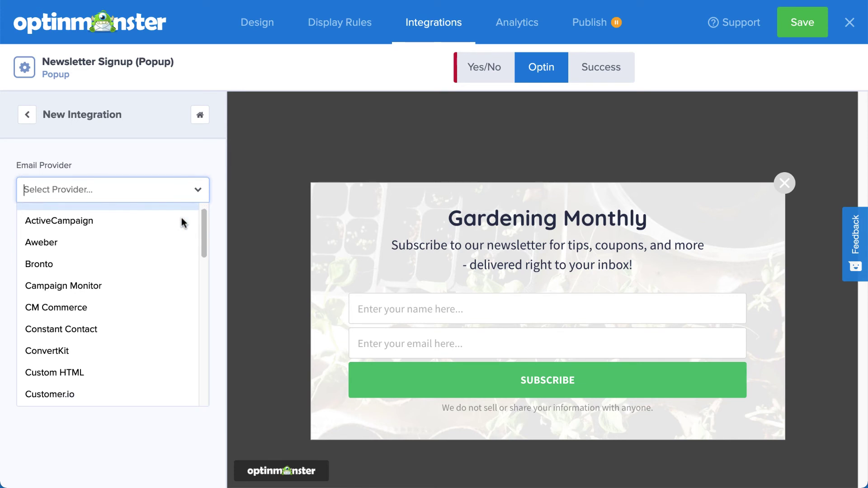
{"action": "scroll", "coordinate": [182, 221], "scroll_direction": "down", "scroll_amount": 3}
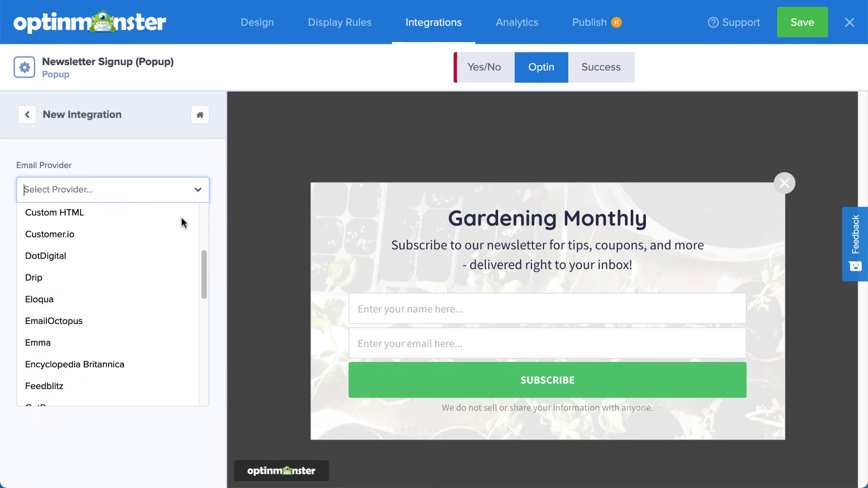
{"action": "scroll", "coordinate": [181, 220], "scroll_direction": "down", "scroll_amount": 2}
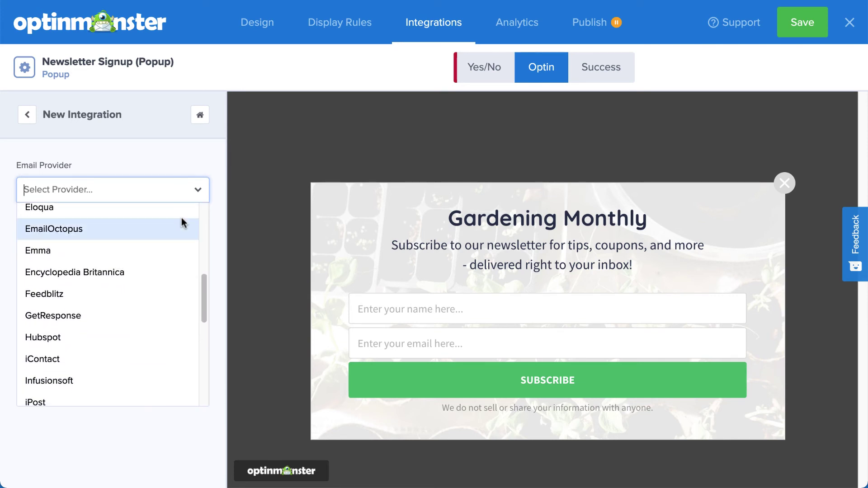
{"action": "scroll", "coordinate": [181, 218], "scroll_direction": "down", "scroll_amount": 3}
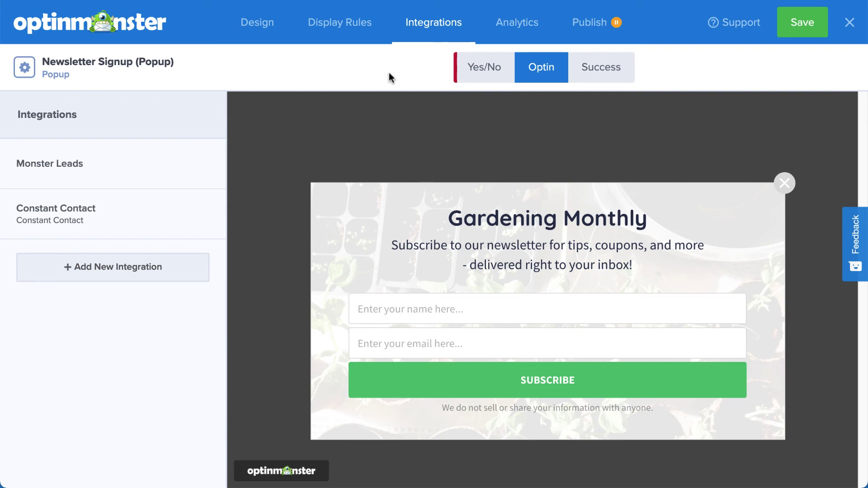
{"action": "left_click", "coordinate": [508, 27]}
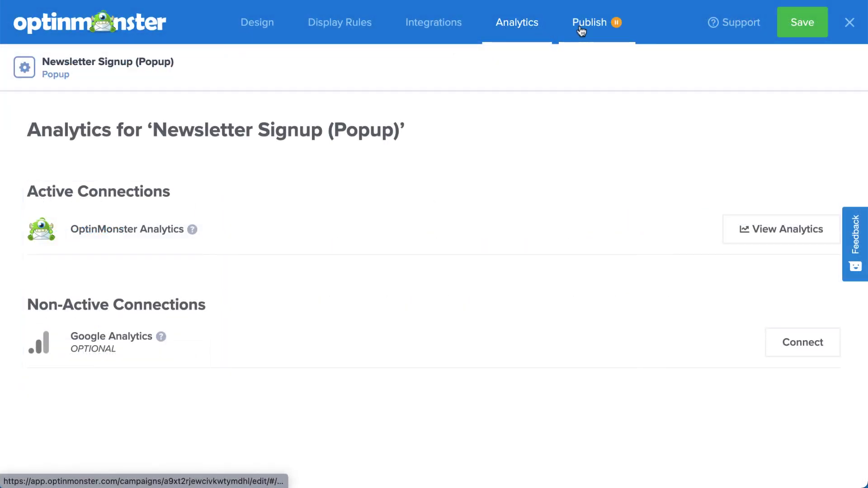
- Open the Publish page summarising Simply Natural, Constant Contact and display rules, still Draft
{"action": "left_click", "coordinate": [581, 29]}
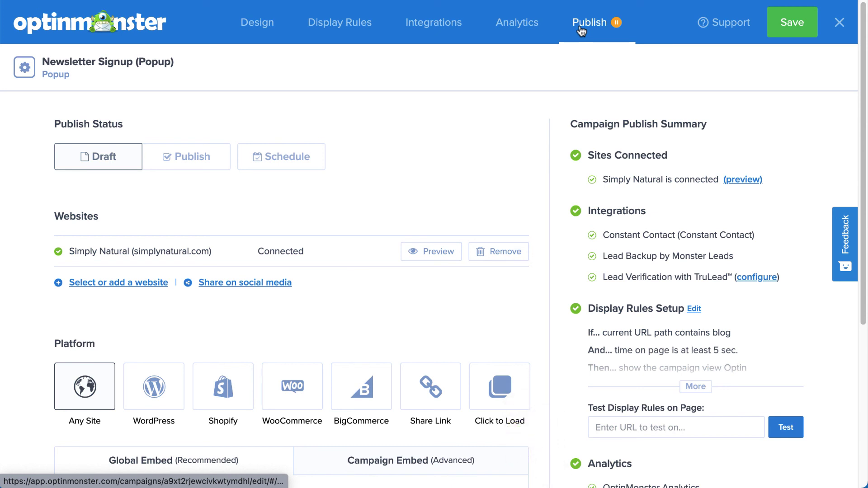
- Set the Newsletter Signup (Popup) campaign status to Published and save it
{"action": "left_click", "coordinate": [211, 157]}
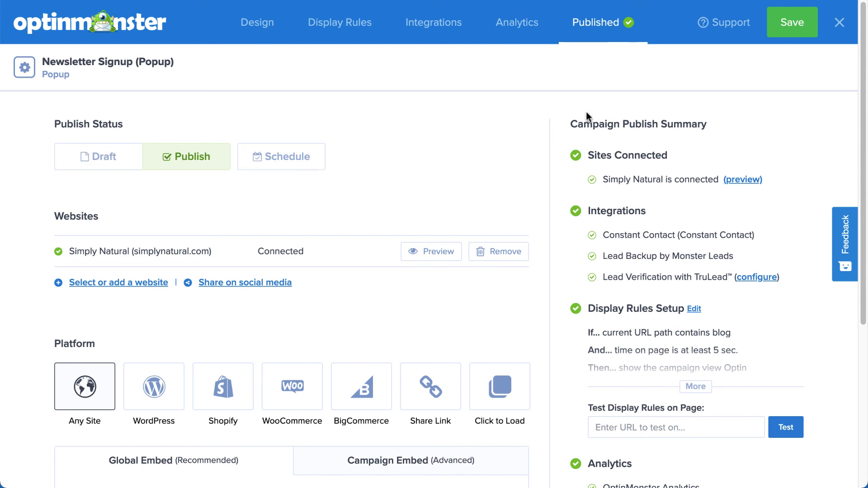
{"action": "left_click", "coordinate": [786, 32]}
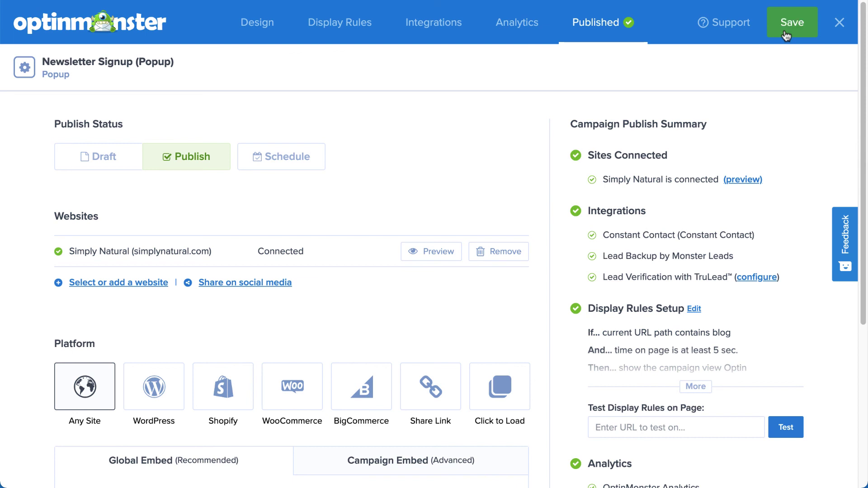
{"action": "scroll", "coordinate": [777, 47], "scroll_direction": "down", "scroll_amount": 5}
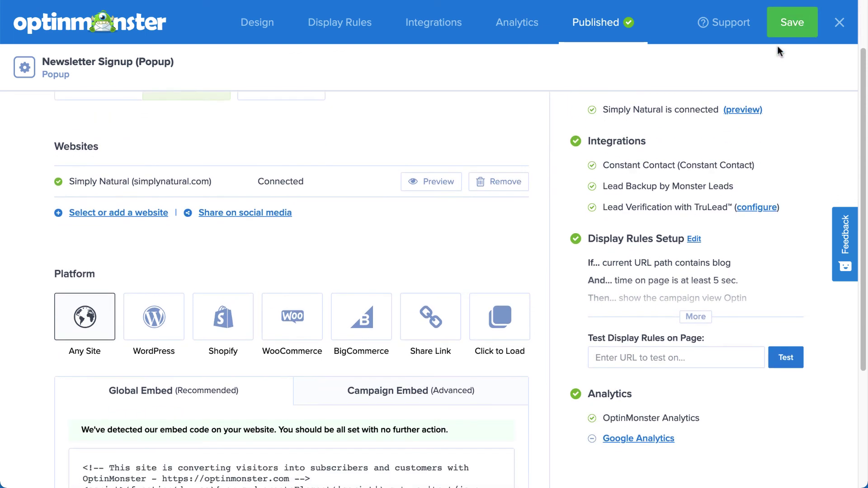
{"action": "scroll", "coordinate": [778, 47], "scroll_direction": "down", "scroll_amount": 1}
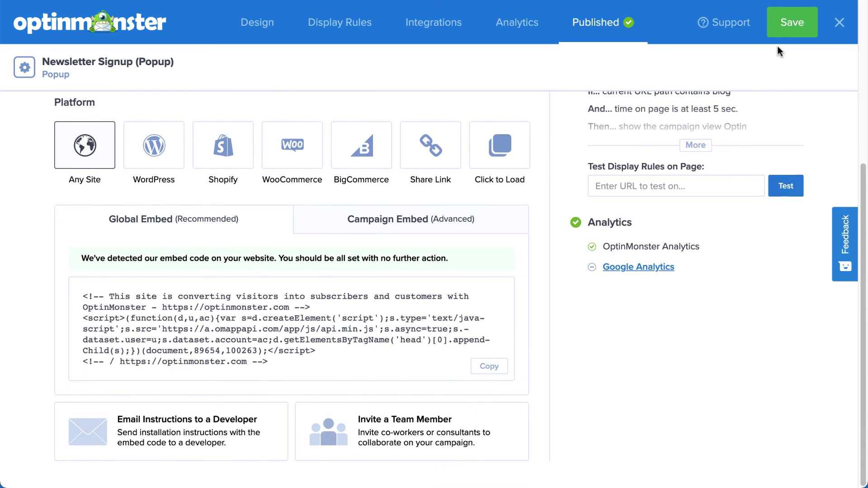